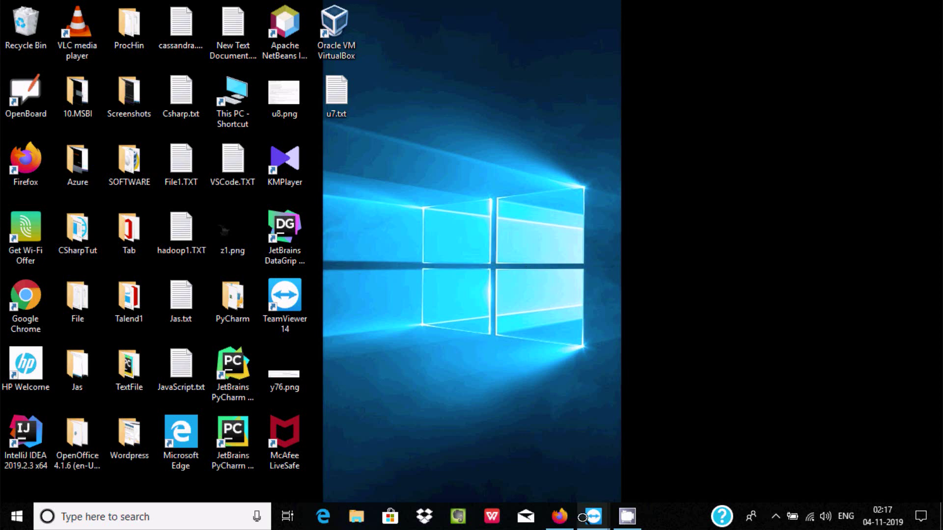
Bring the TeamViewer remote control session with the phone to the front
{"action": "mouse_move", "coordinate": [593, 517]}
{"action": "left_click", "coordinate": [626, 439]}
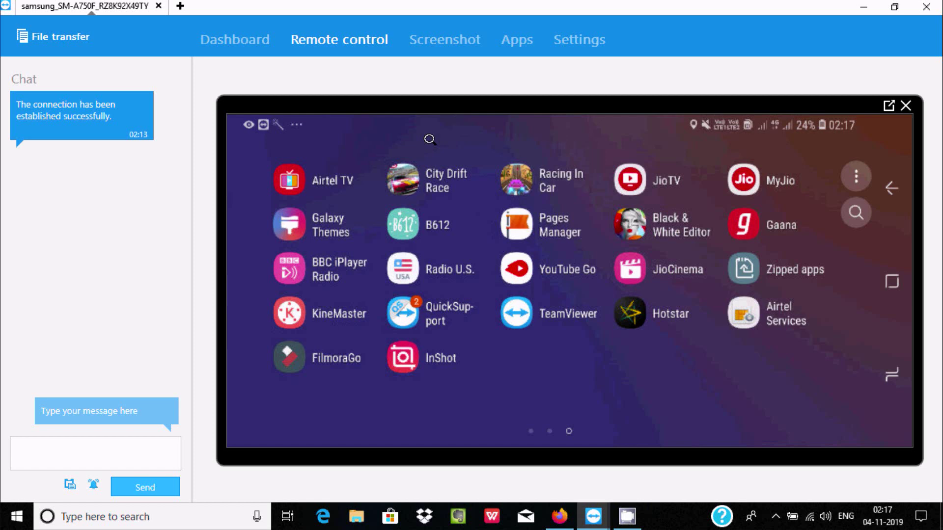
{"action": "scroll", "coordinate": [430, 139], "scroll_direction": "up", "scroll_amount": 2}
{"action": "scroll", "coordinate": [430, 140], "scroll_direction": "up", "scroll_amount": 2}
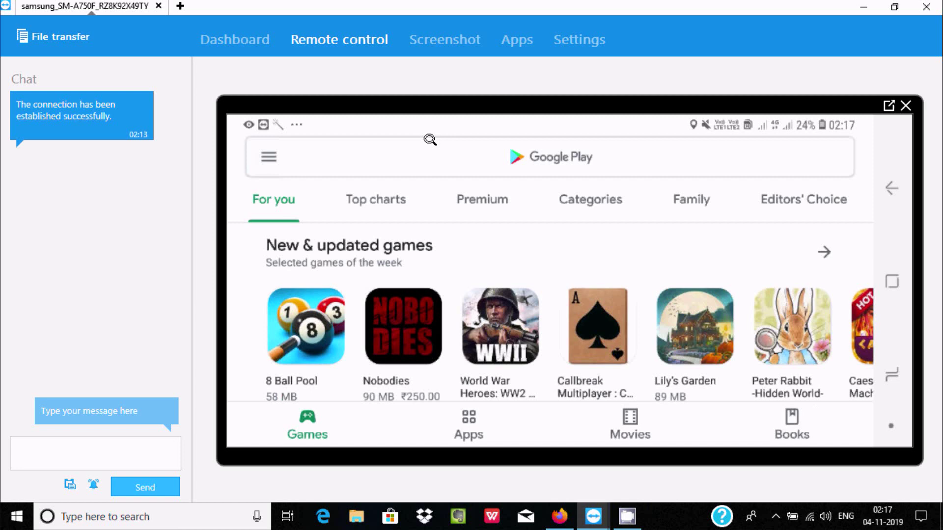
Search Google Play for 'transcribe' to reach the Live Transcribe app page
{"action": "left_click", "coordinate": [429, 155]}
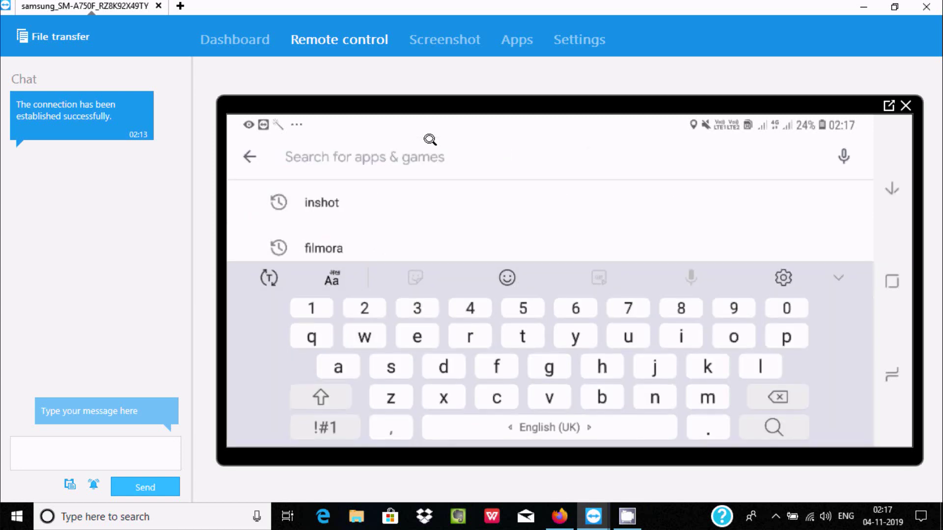
{"action": "type", "text": "liv"}
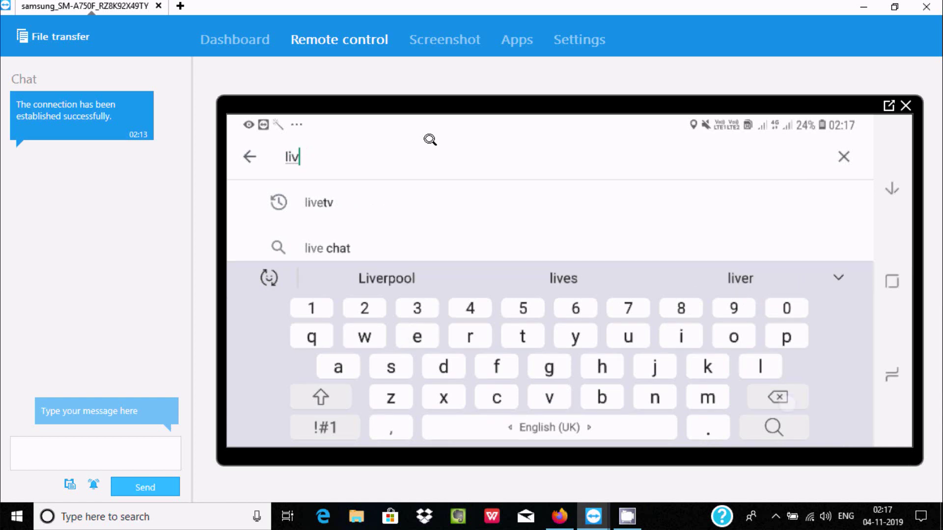
{"action": "key", "text": "BackSpace"}
{"action": "key", "text": "BackSpace"}
{"action": "key", "text": "BackSpace"}
{"action": "type", "text": "tr"}
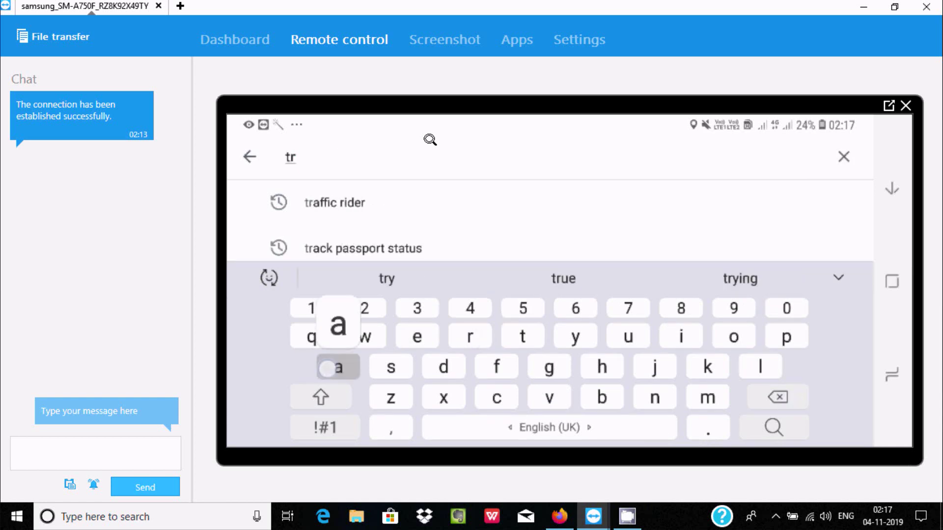
{"action": "type", "text": "ansc"}
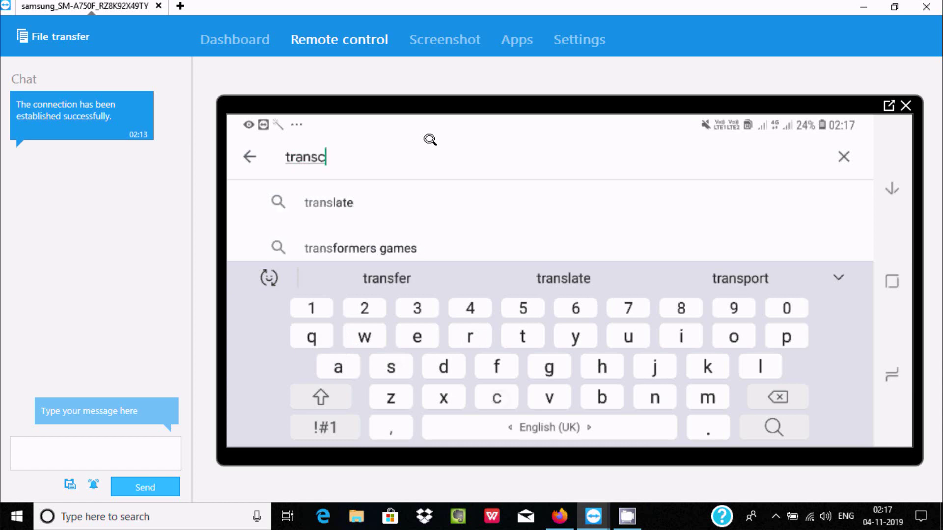
{"action": "type", "text": "r"}
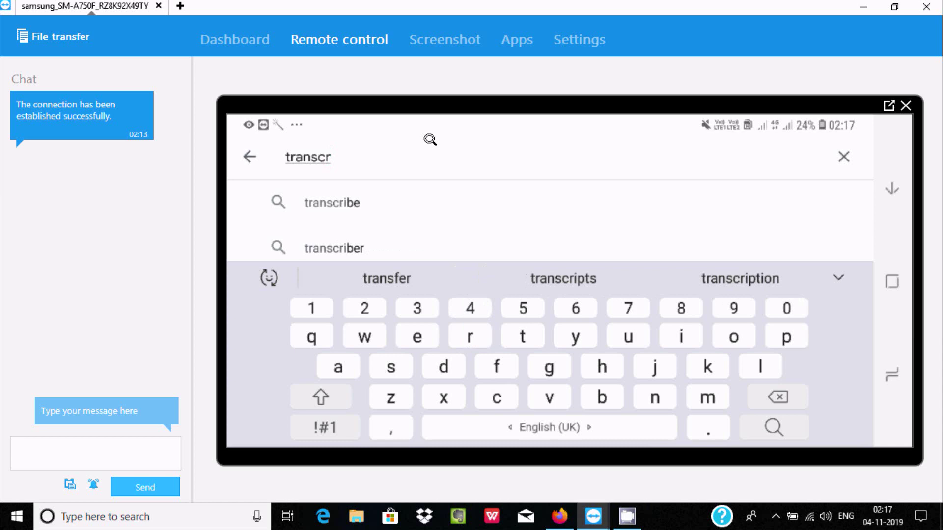
{"action": "left_click", "coordinate": [389, 210]}
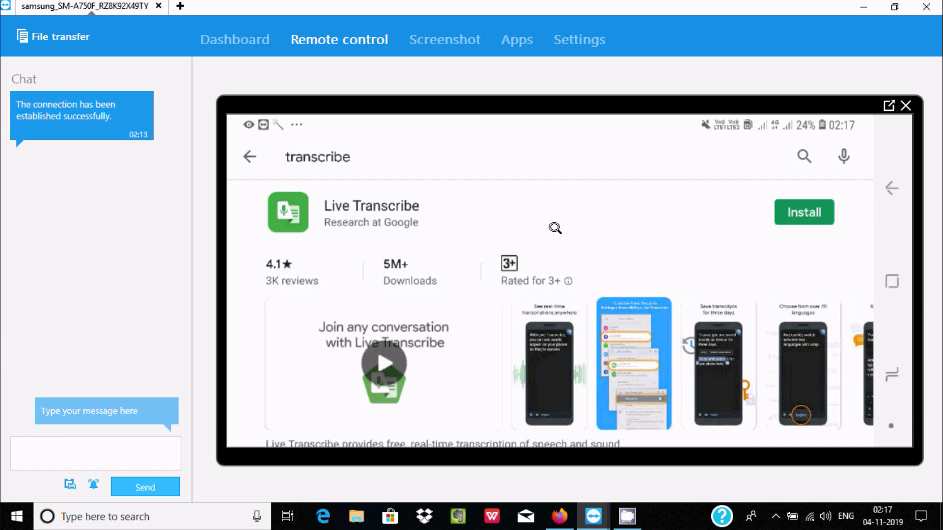
Install Live Transcribe on the phone and launch it once installed
{"action": "left_click", "coordinate": [794, 210]}
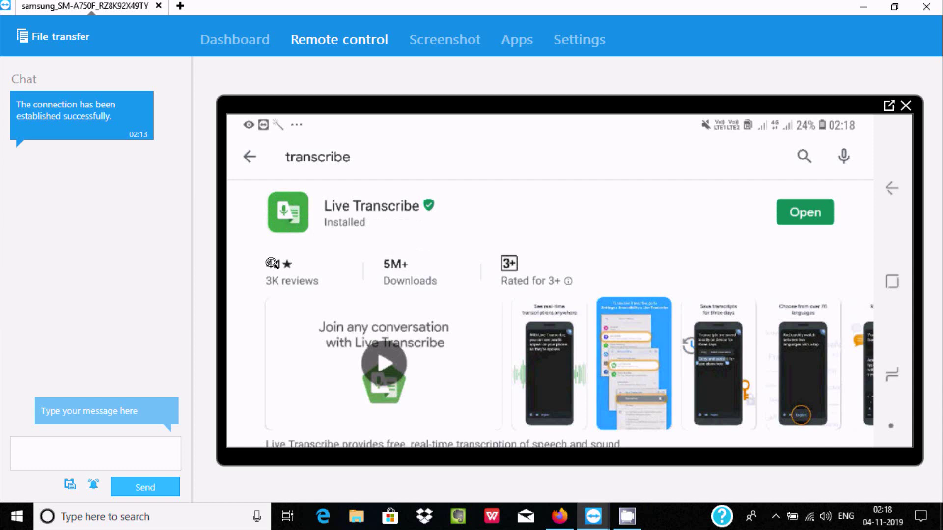
{"action": "left_click", "coordinate": [798, 203]}
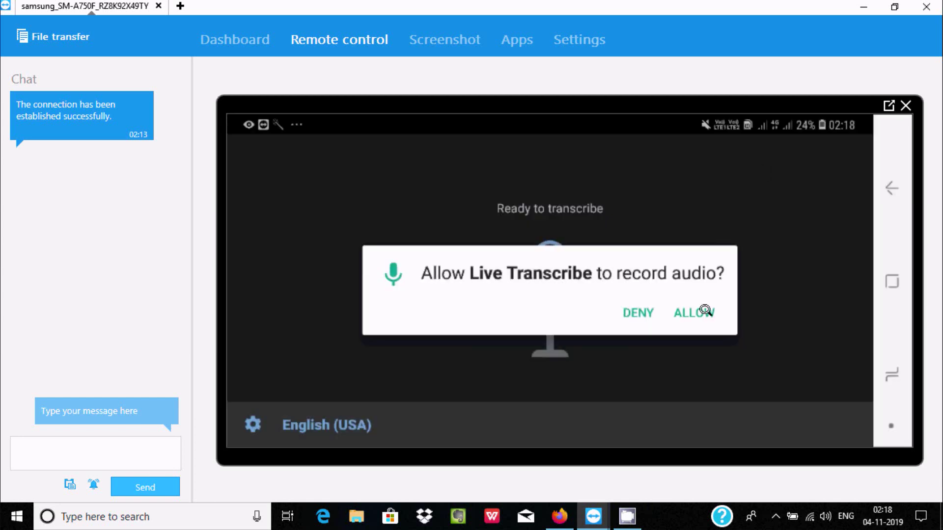
Allow Live Transcribe to record audio so it transcribes the spoken narration
{"action": "left_click", "coordinate": [689, 313]}
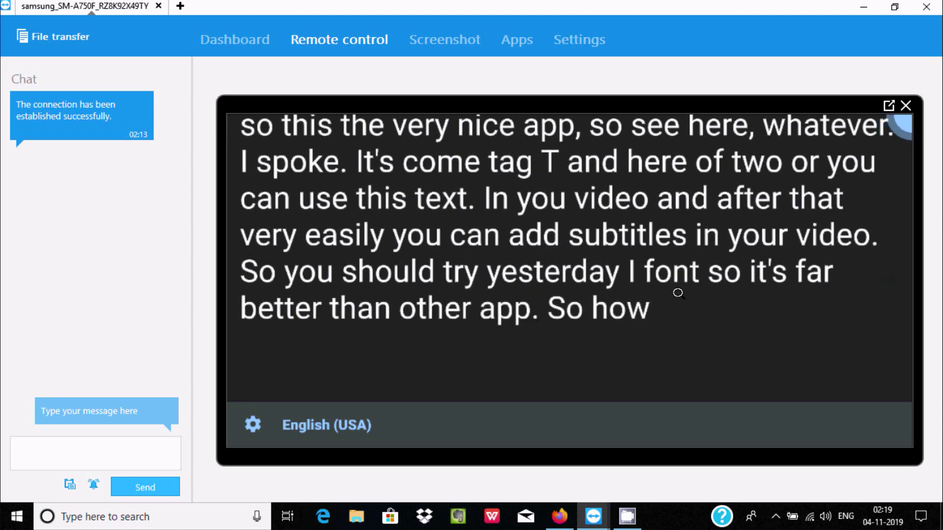
Copy the full Live Transcribe transcript, then minimize TeamViewer and open u7.txt in Notepad
{"action": "double_click", "coordinate": [517, 211]}
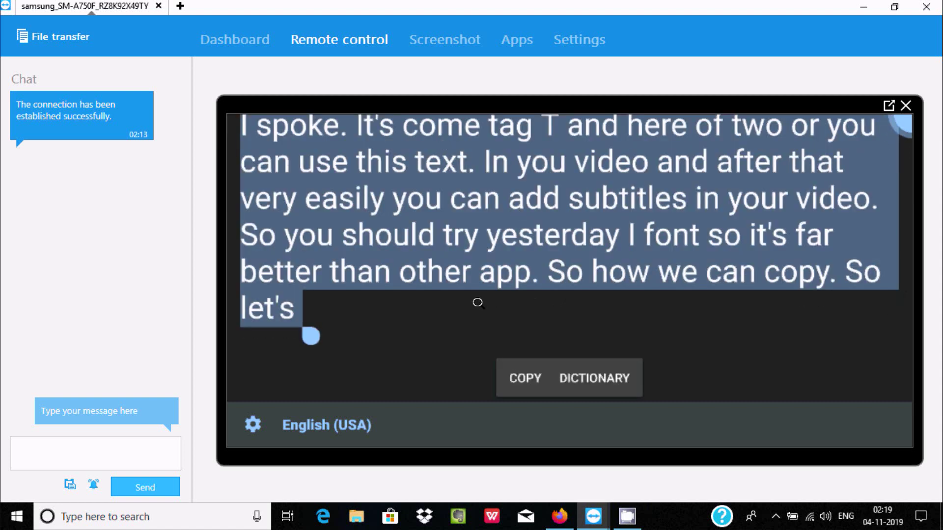
{"action": "left_click", "coordinate": [526, 378]}
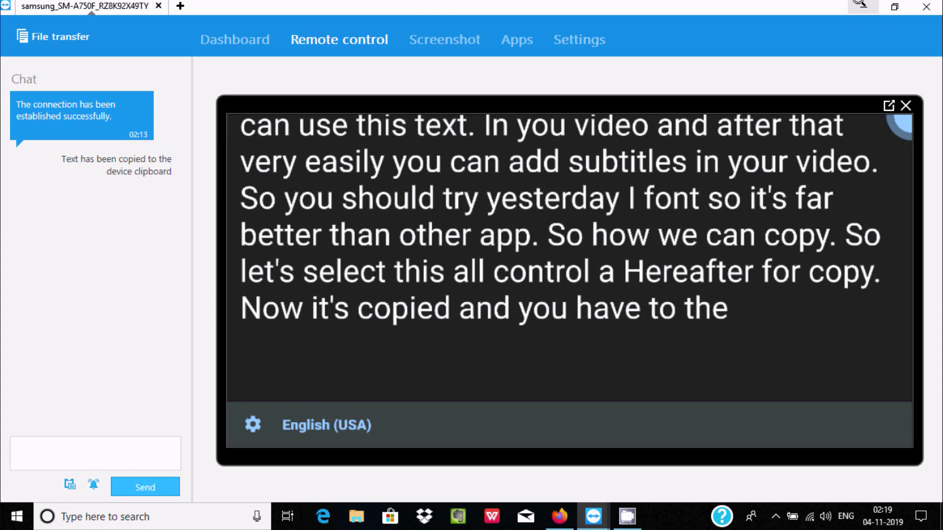
{"action": "left_click", "coordinate": [860, 6]}
{"action": "double_click", "coordinate": [336, 96]}
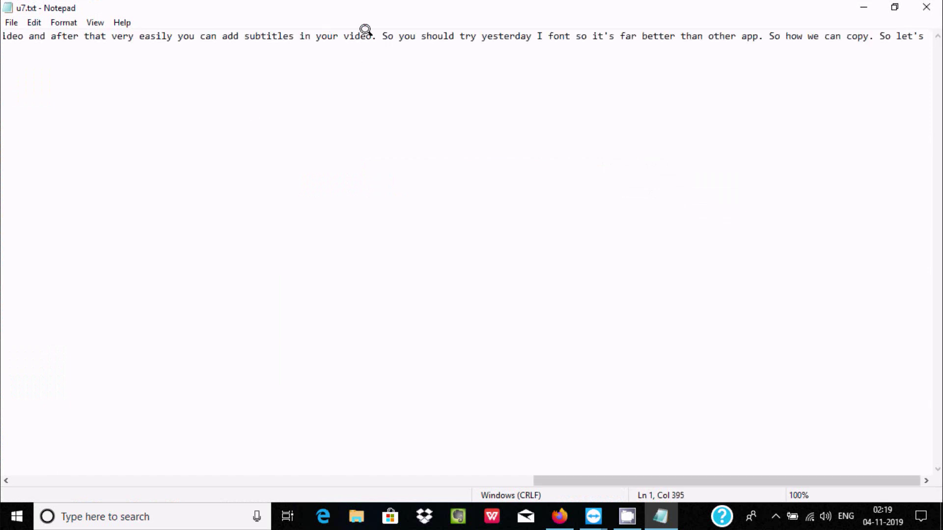
Break the first transcript line before 'So you should' and after 'here.'
{"action": "left_click", "coordinate": [381, 36]}
{"action": "key", "text": "Return"}
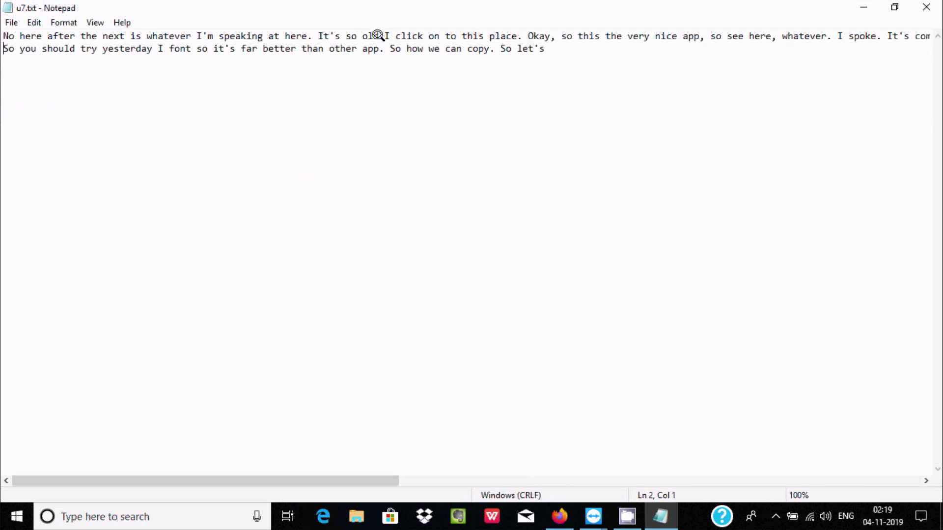
{"action": "left_click", "coordinate": [314, 36]}
{"action": "key", "text": "Return"}
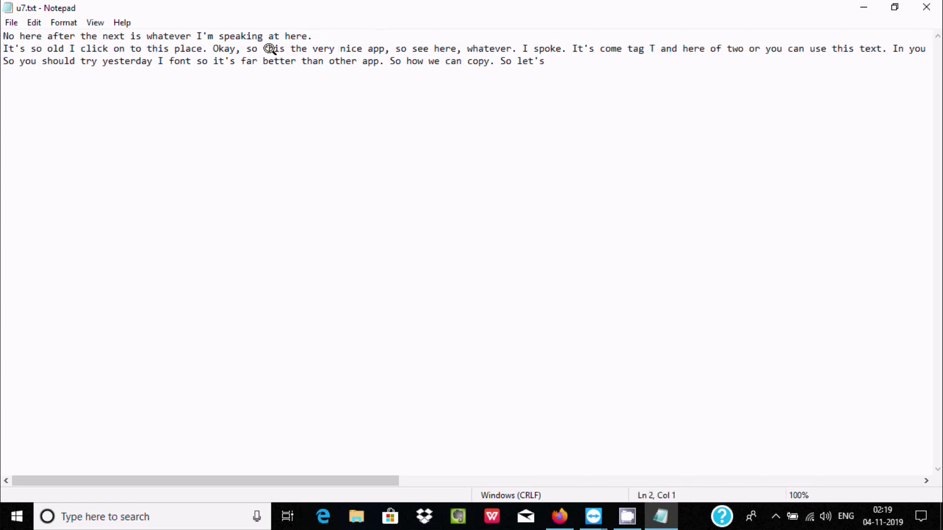
Add line breaks after 'Okay,' and 'whatever.', select the last three lines, and return to the phone
{"action": "left_click", "coordinate": [245, 48]}
{"action": "key", "text": "Return"}
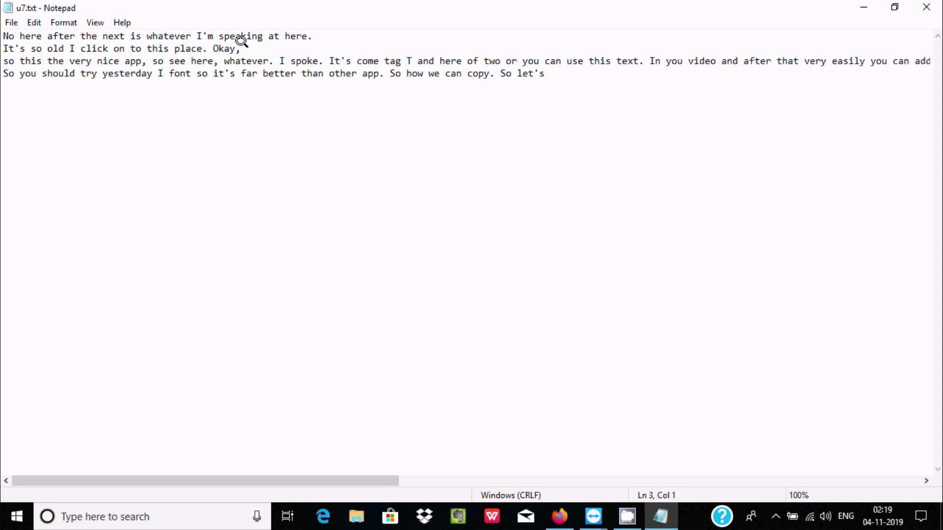
{"action": "left_click", "coordinate": [276, 61]}
{"action": "key", "text": "Return"}
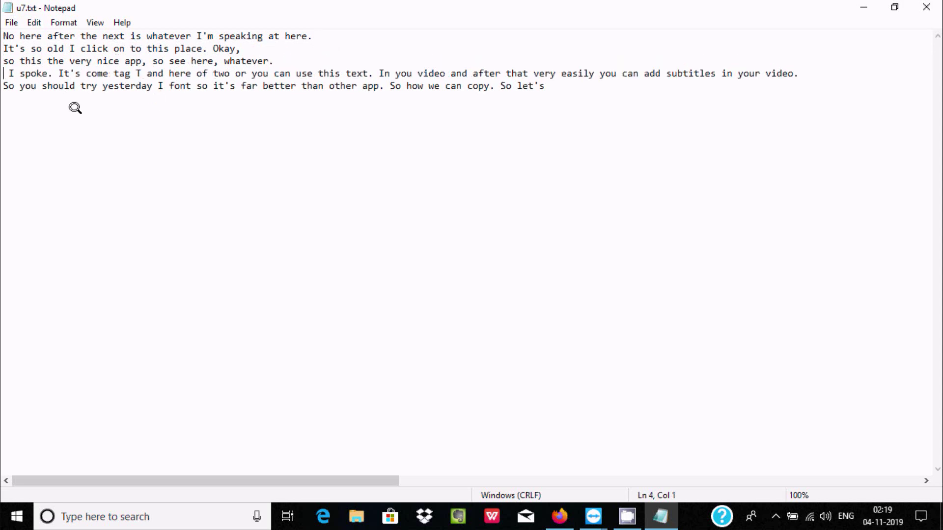
{"action": "left_click_drag", "start_coordinate": [592, 87], "coordinate": [2, 60]}
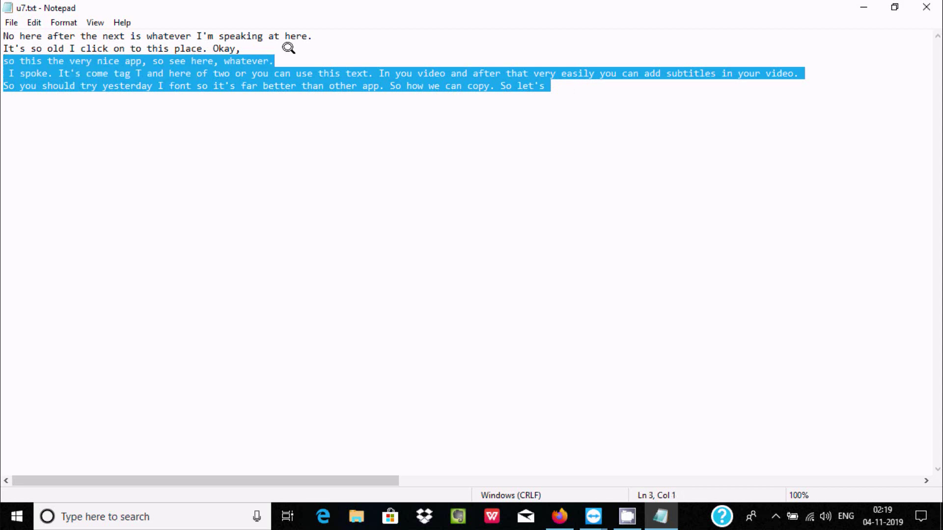
{"action": "left_click", "coordinate": [617, 472]}
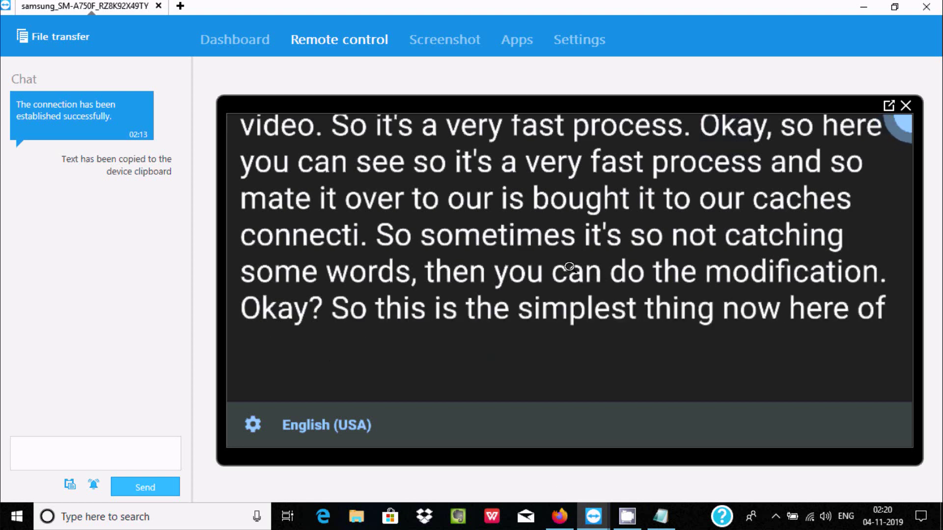
{"action": "left_click", "coordinate": [557, 517]}
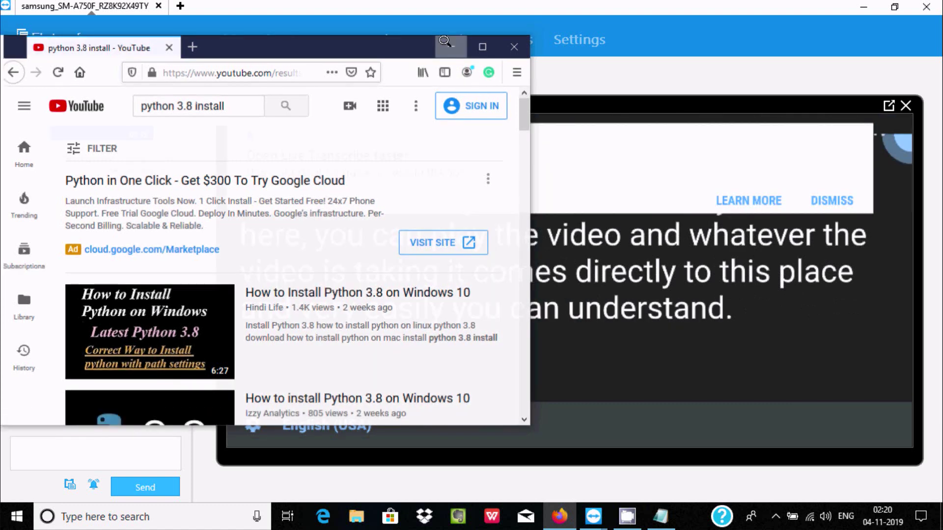
{"action": "key", "text": "alt+Tab"}
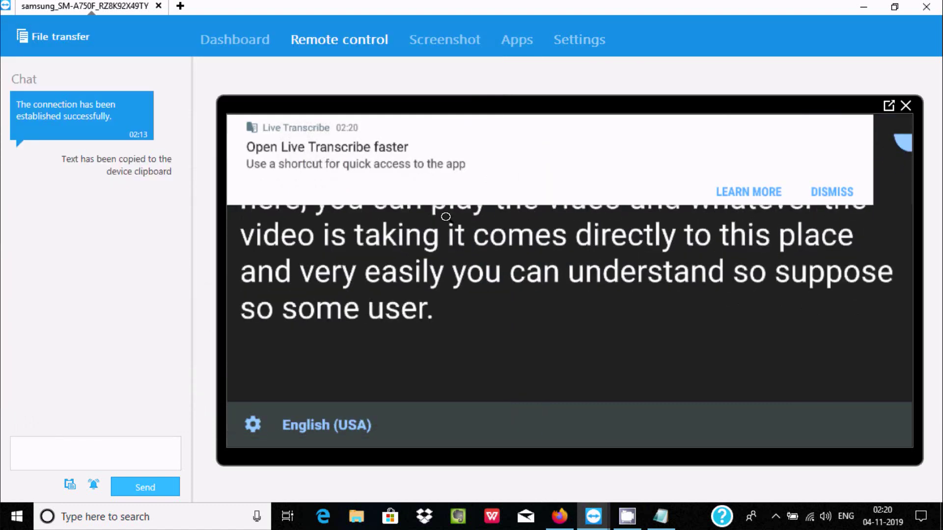